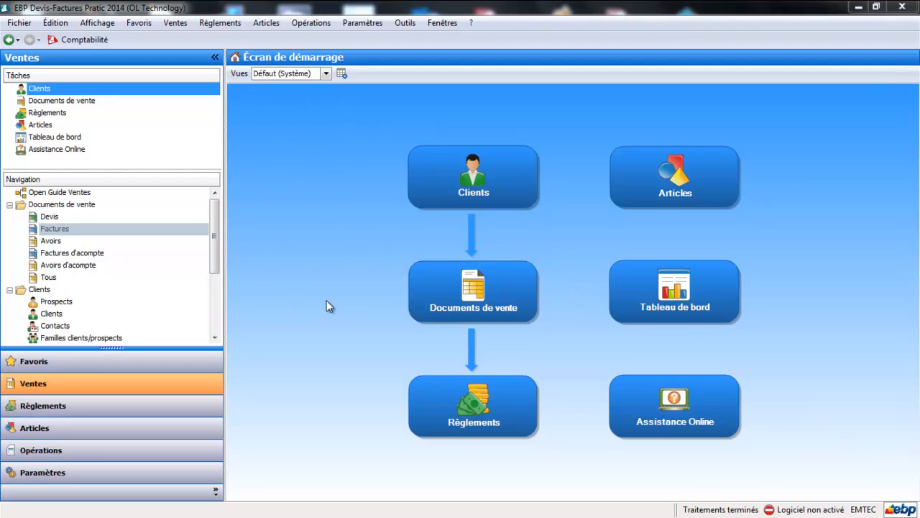
# Open the first quote in the sales documents' Devis list and display its print preview.
pyautogui.click(442, 297)
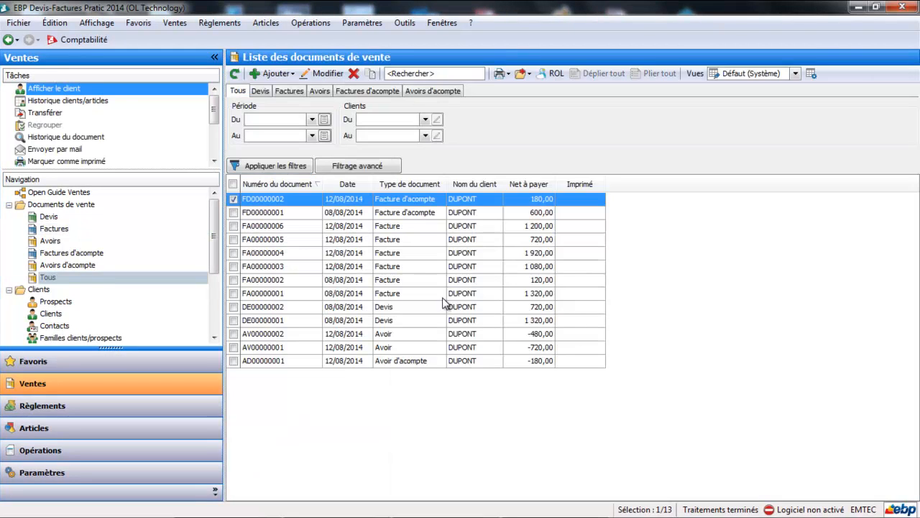
pyautogui.click(260, 93)
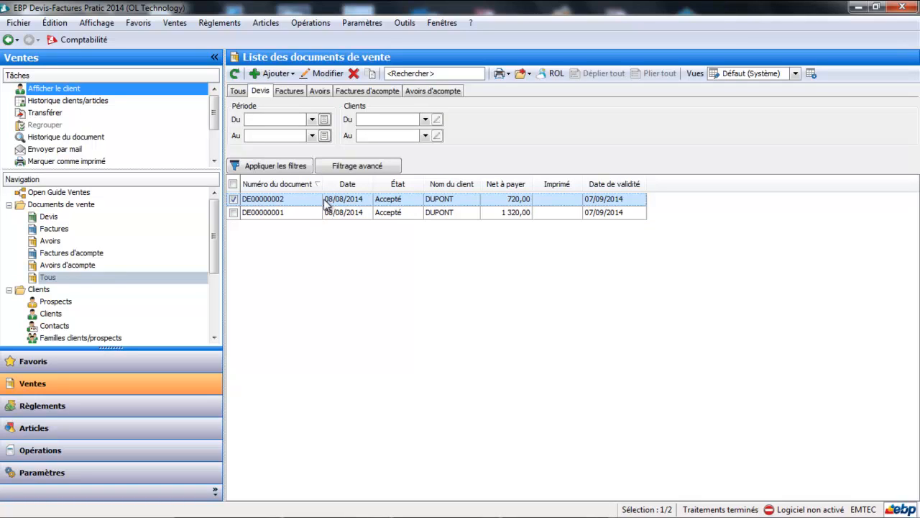
pyautogui.doubleClick(324, 200)
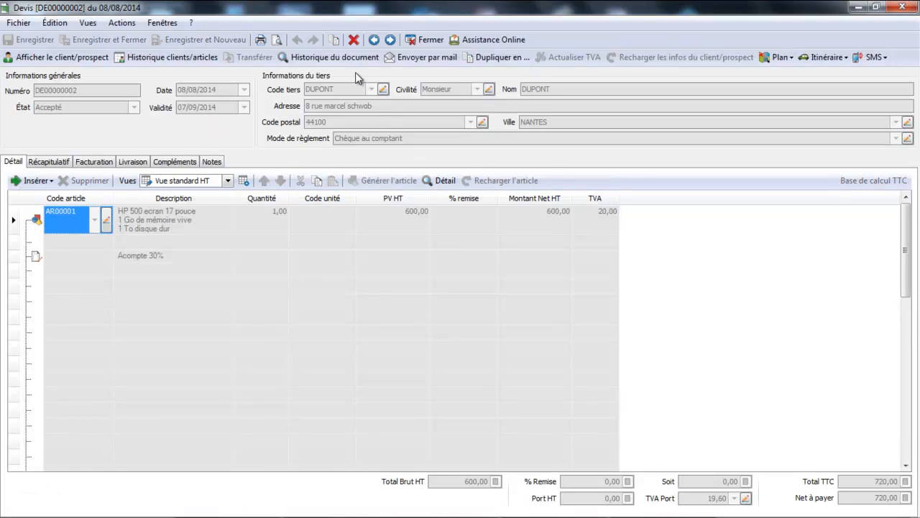
pyautogui.click(279, 45)
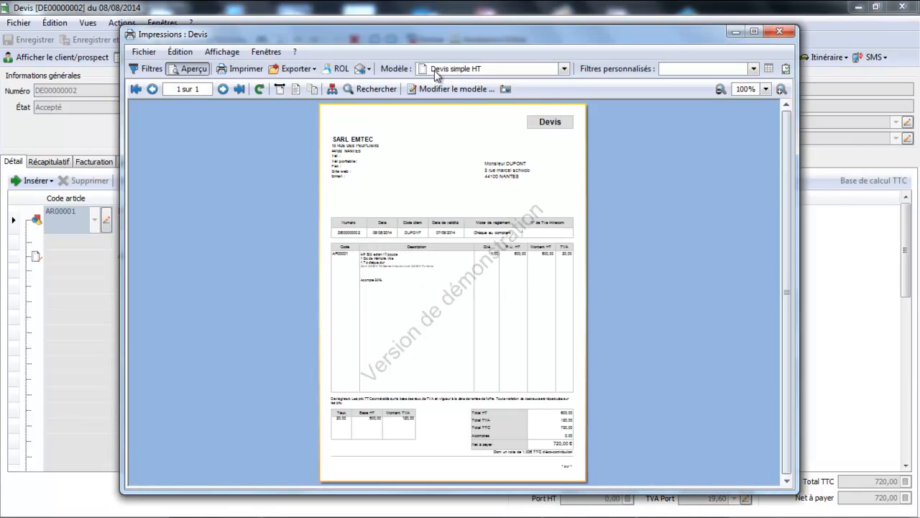
# Switch the quote's print template to "Devis HT avec couleur".
pyautogui.click(565, 70)
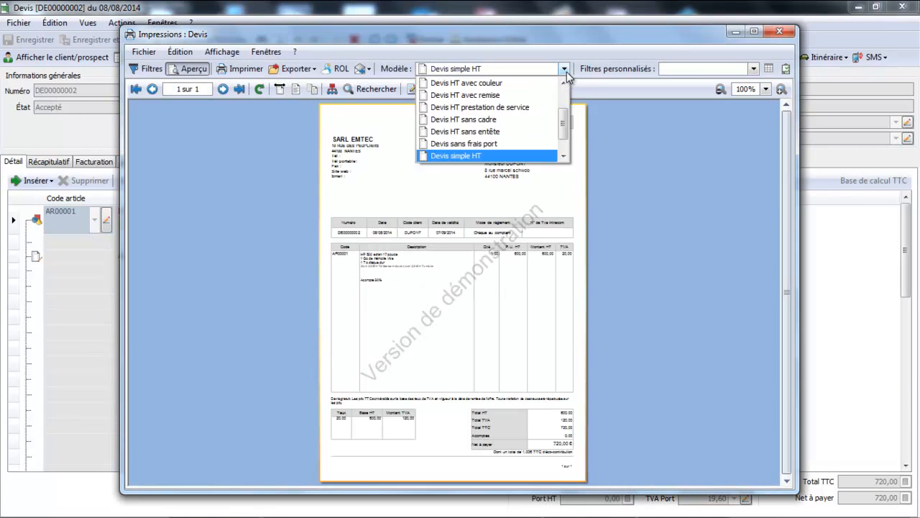
pyautogui.moveTo(564, 117); pyautogui.dragTo(575, 139)
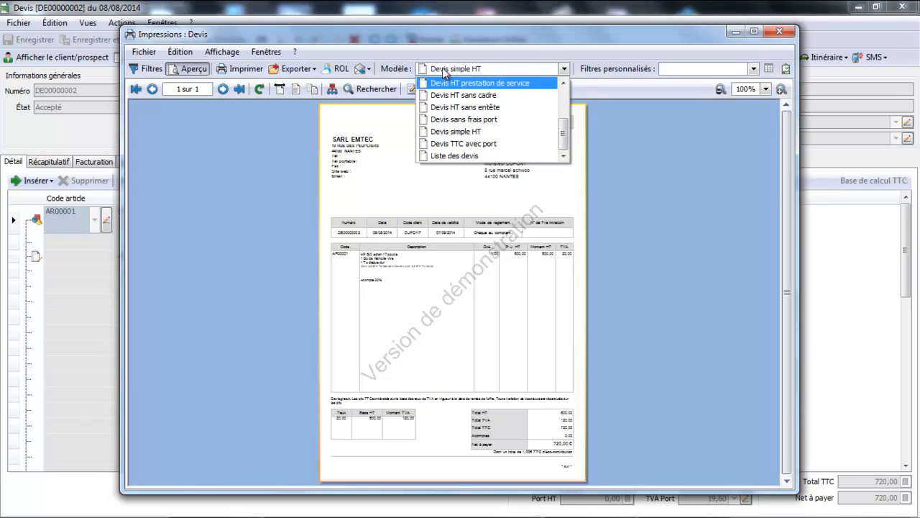
pyautogui.click(580, 143)
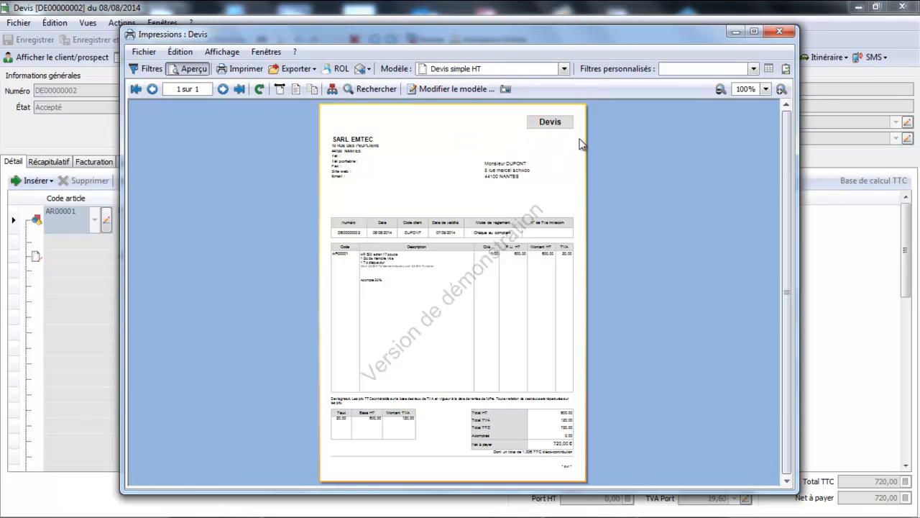
pyautogui.click(565, 70)
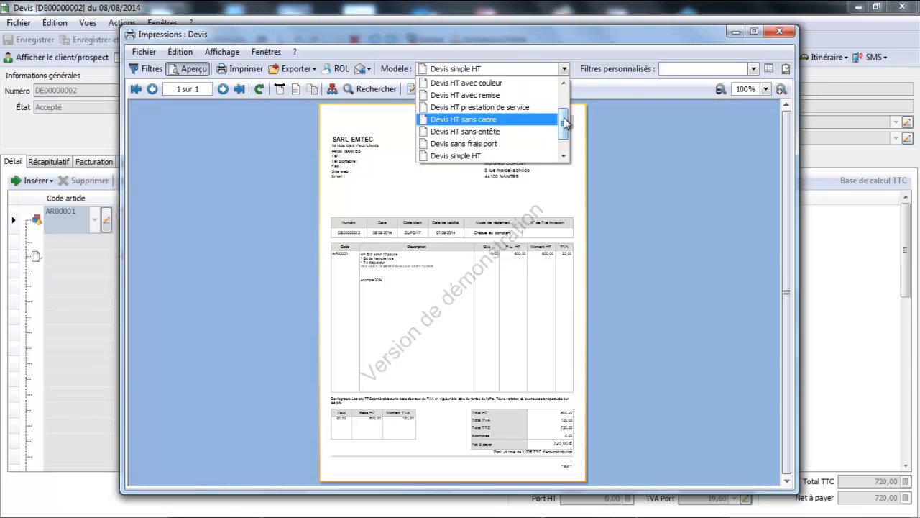
pyautogui.scroll(-2, 565, 123)
pyautogui.click(561, 105)
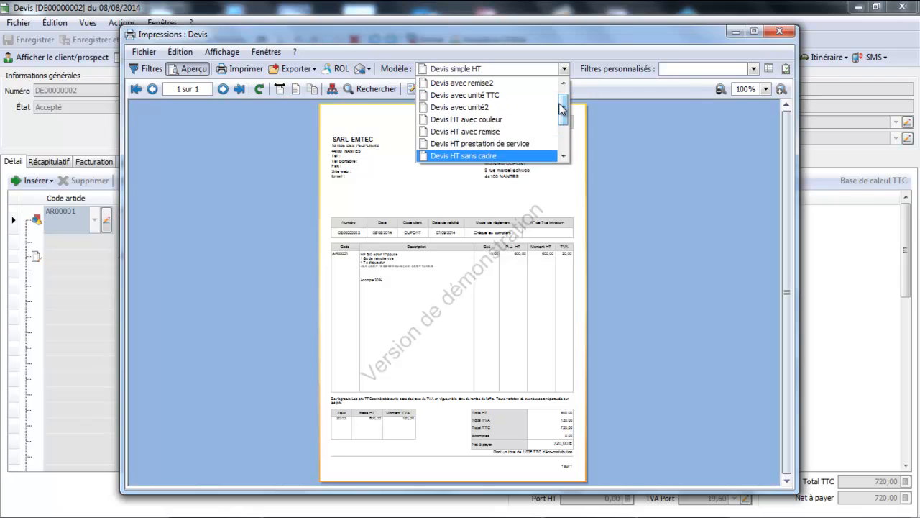
pyautogui.click(502, 119)
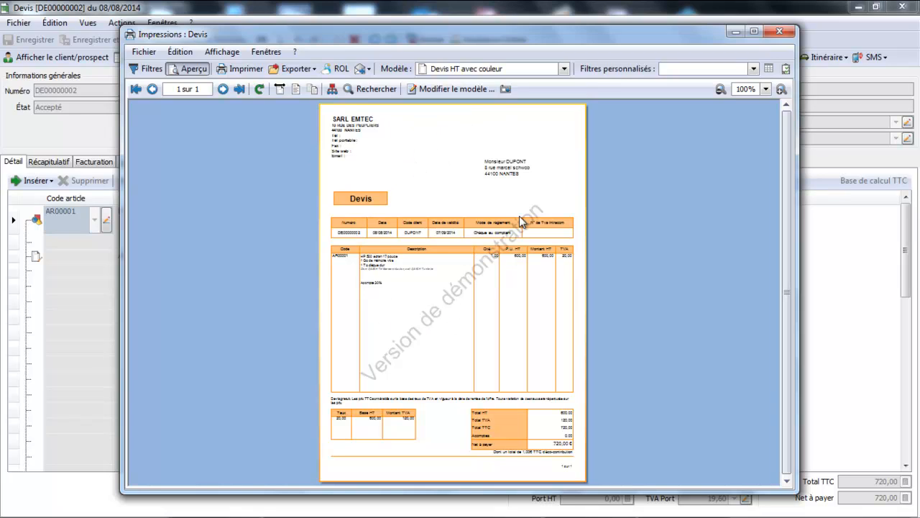
# Start modifying the print template and apply the header style with a rounded Devis frame and no company details.
pyautogui.click(458, 94)
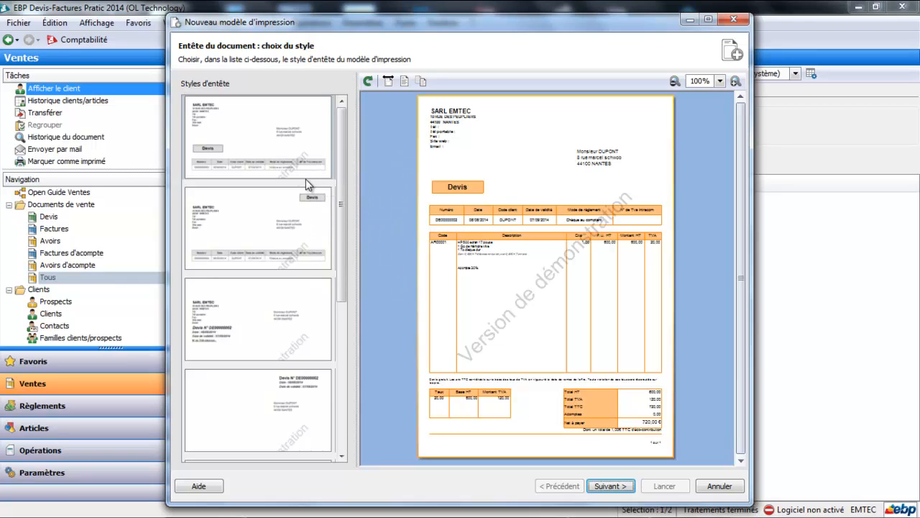
pyautogui.click(243, 144)
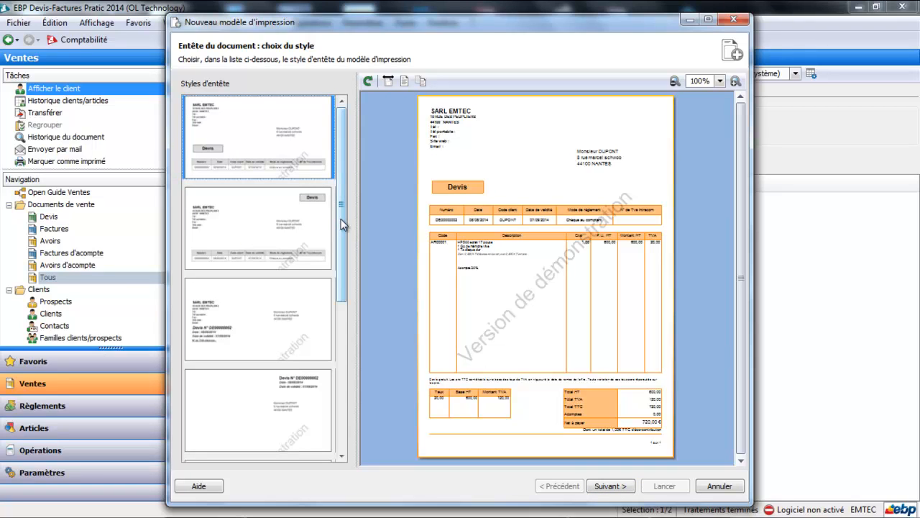
pyautogui.moveTo(341, 219); pyautogui.dragTo(349, 341)
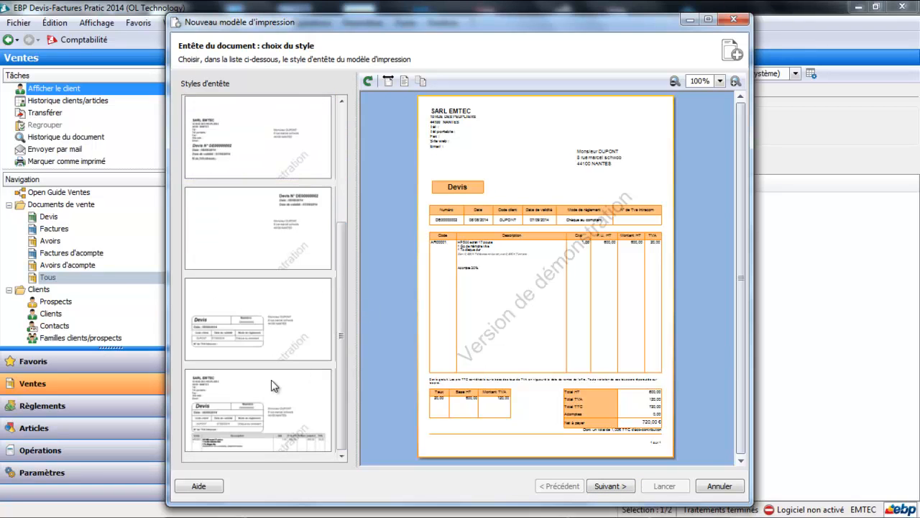
pyautogui.click(253, 332)
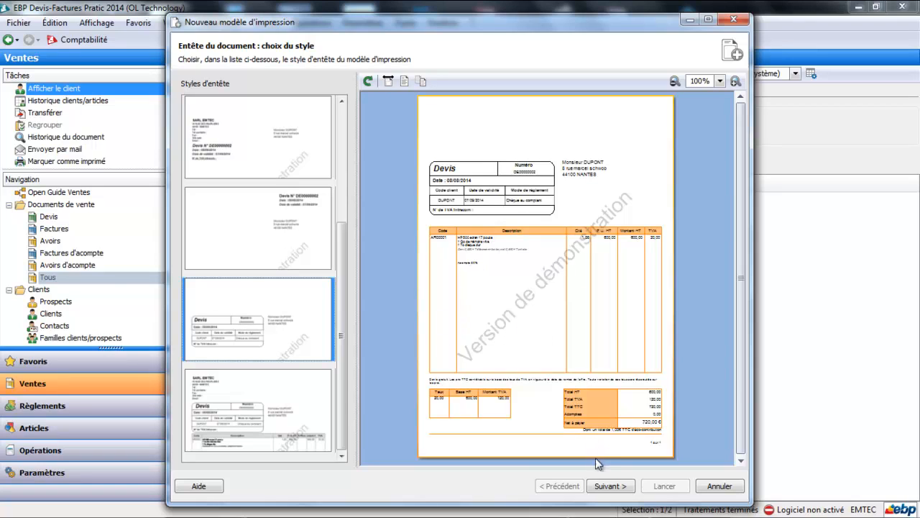
pyautogui.click(610, 487)
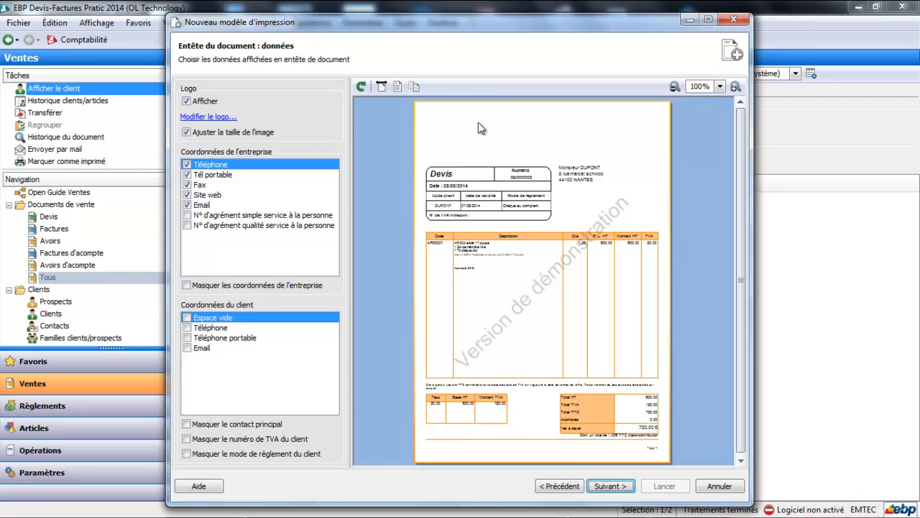
# Import image 1 from the LifeFrame folder of the Images library as the company logo.
pyautogui.click(224, 119)
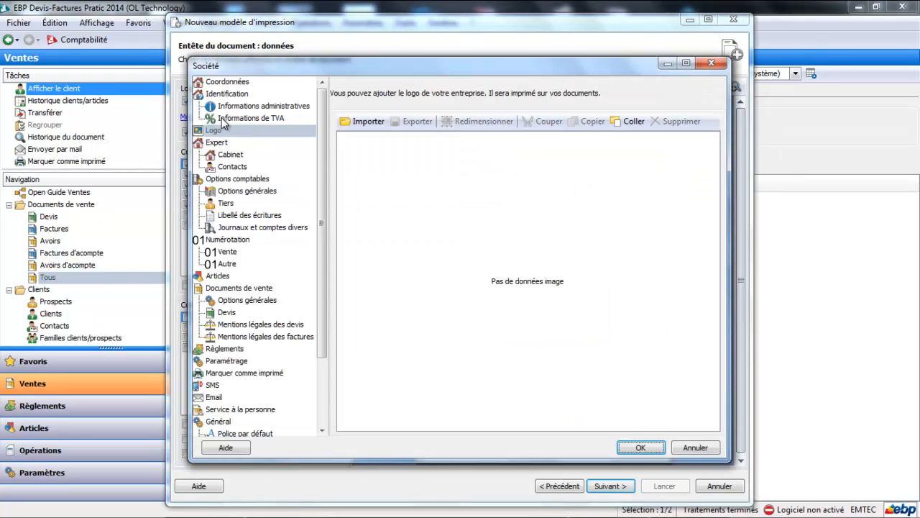
pyautogui.click(352, 124)
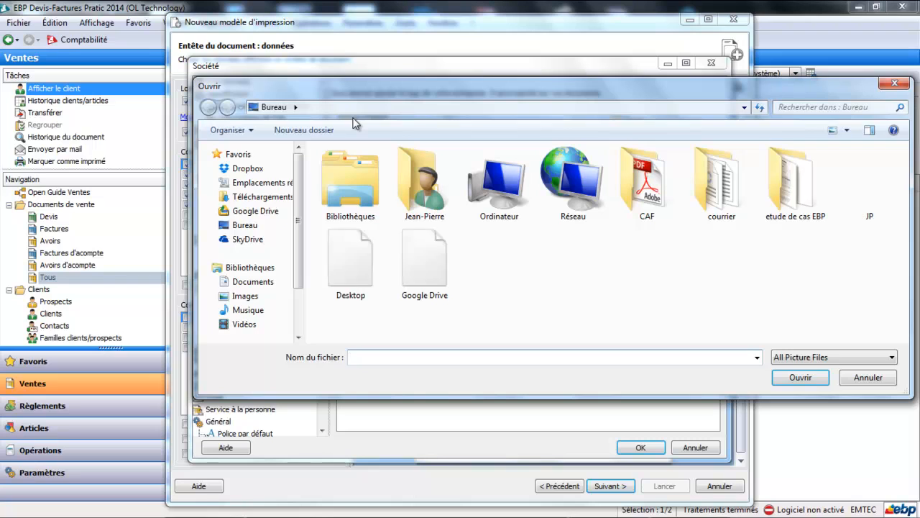
pyautogui.click(260, 296)
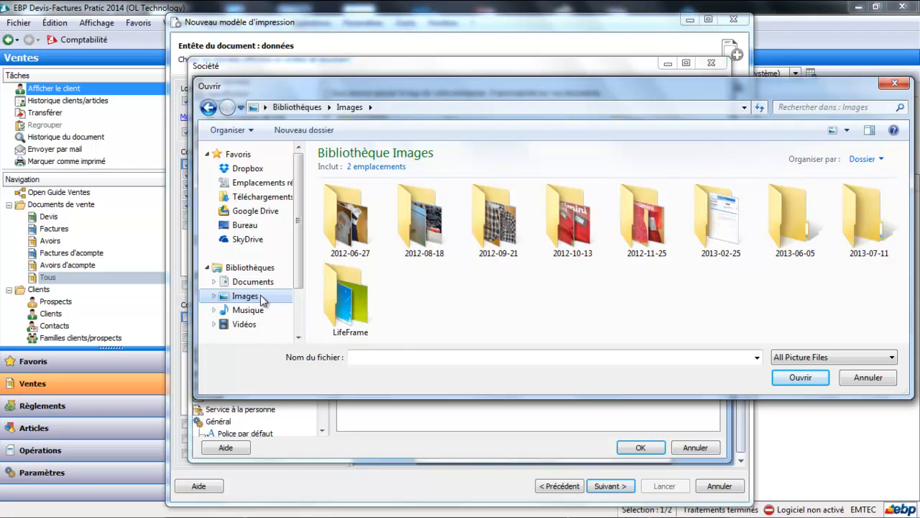
pyautogui.doubleClick(363, 306)
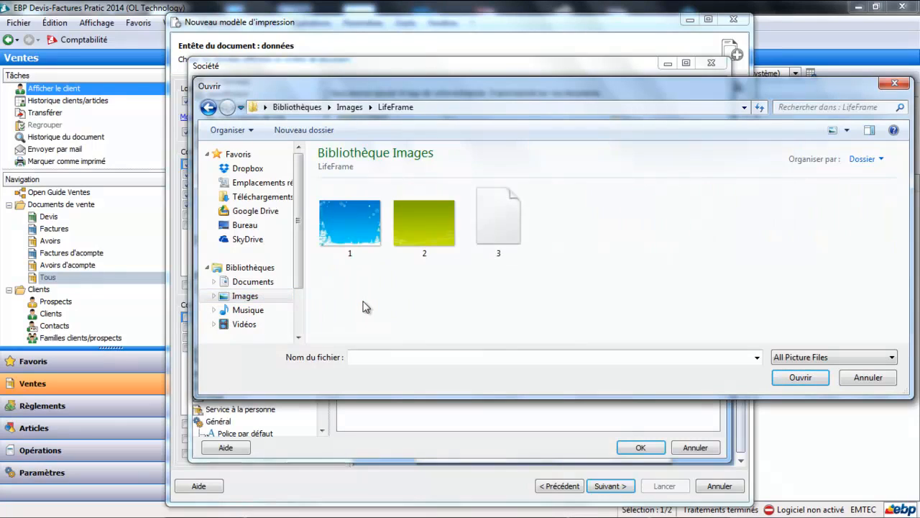
pyautogui.click(345, 225)
pyautogui.click(800, 378)
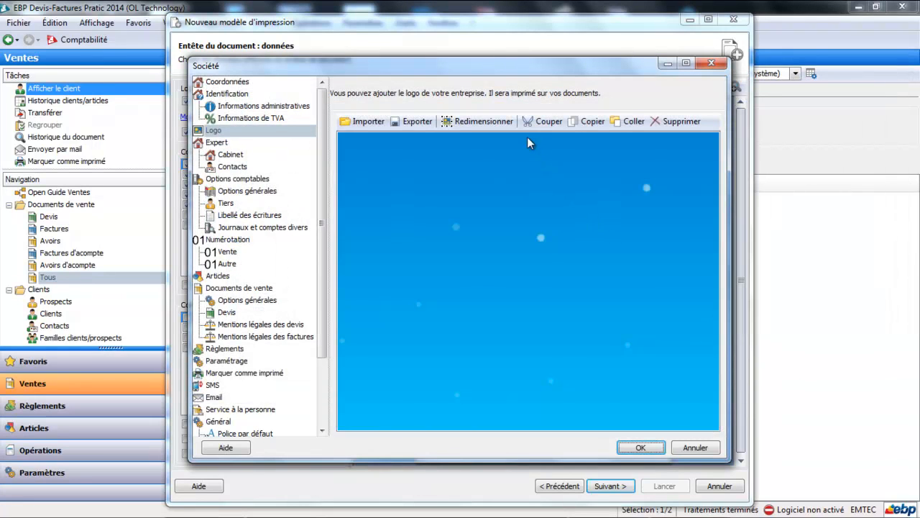
# Apply the logo size of 1024 × 768 pixels with proportions kept, save the logo and validate the header data.
pyautogui.click(506, 124)
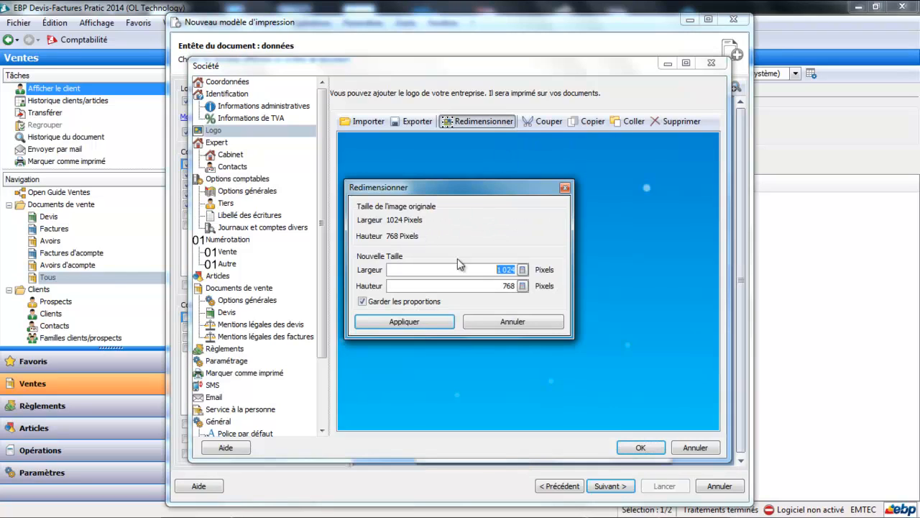
pyautogui.click(439, 320)
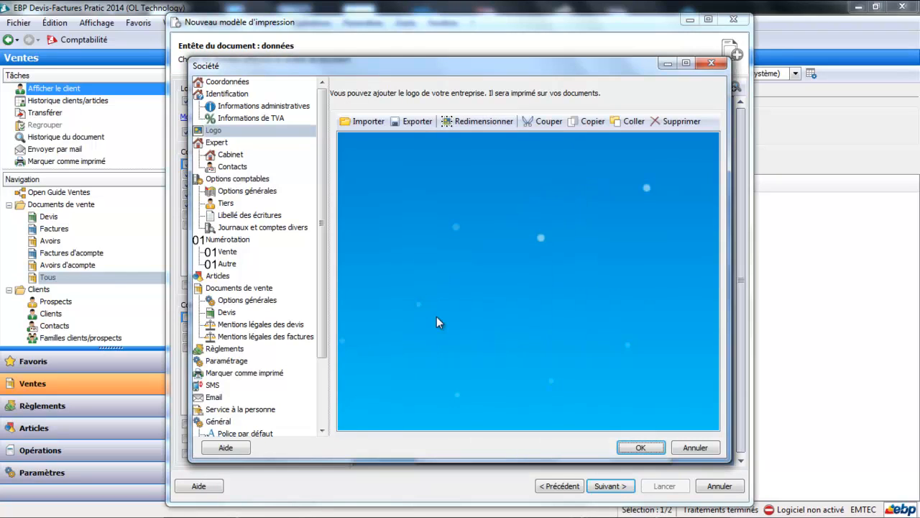
pyautogui.click(642, 446)
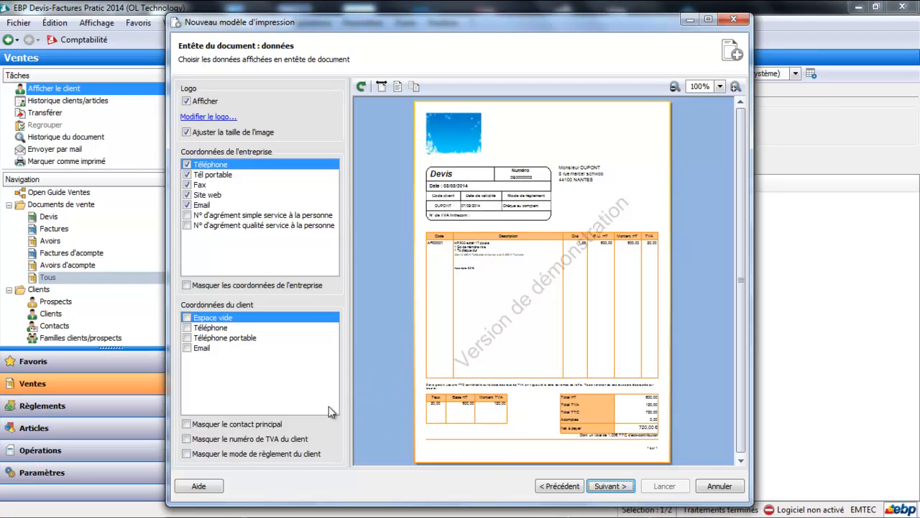
pyautogui.click(610, 486)
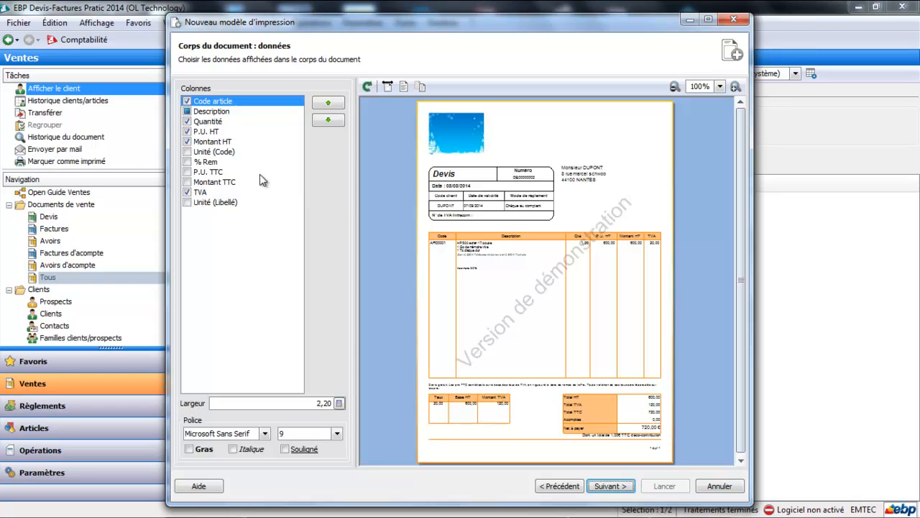
# Try out the % Rem column in the document body and take it out again.
pyautogui.click(192, 164)
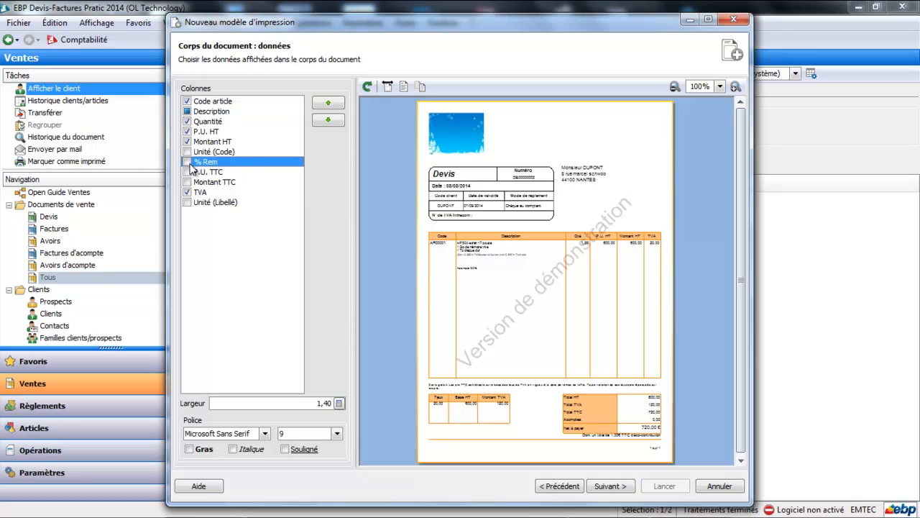
pyautogui.click(188, 163)
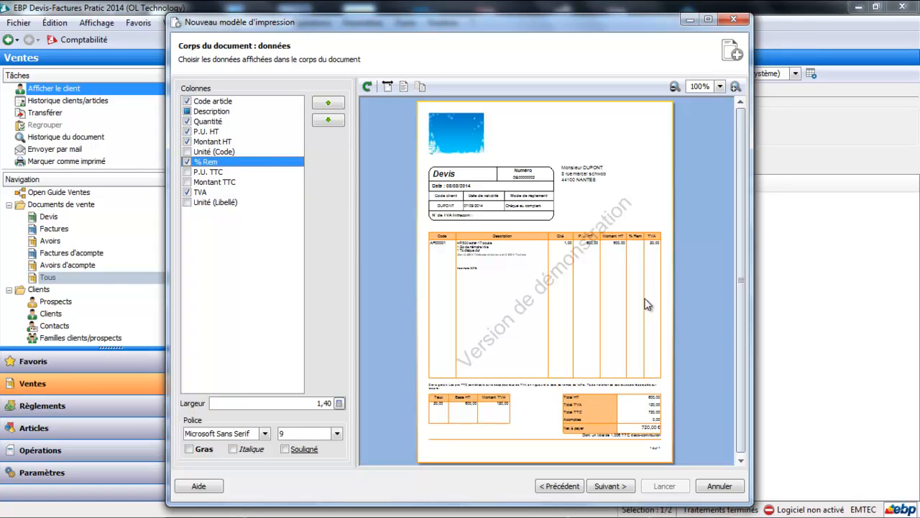
pyautogui.click(188, 162)
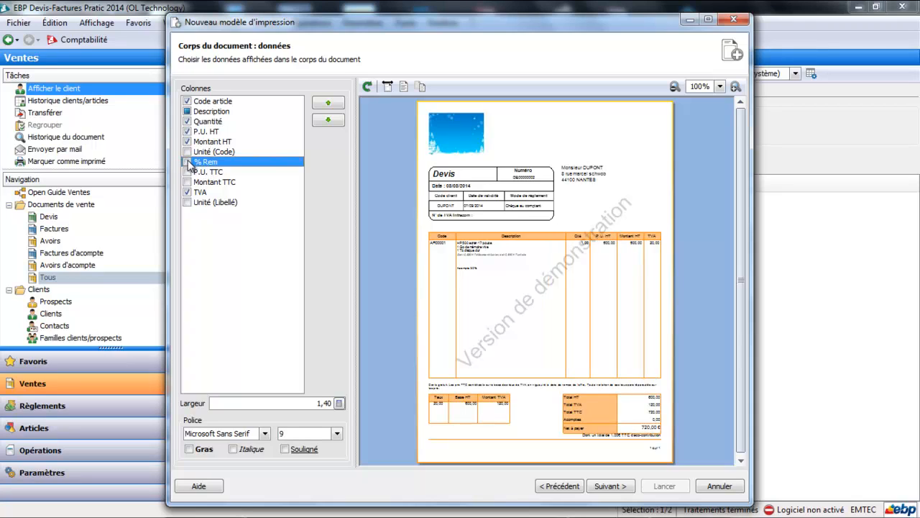
# Remove the Code article column from the document body and validate the body data.
pyautogui.click(190, 104)
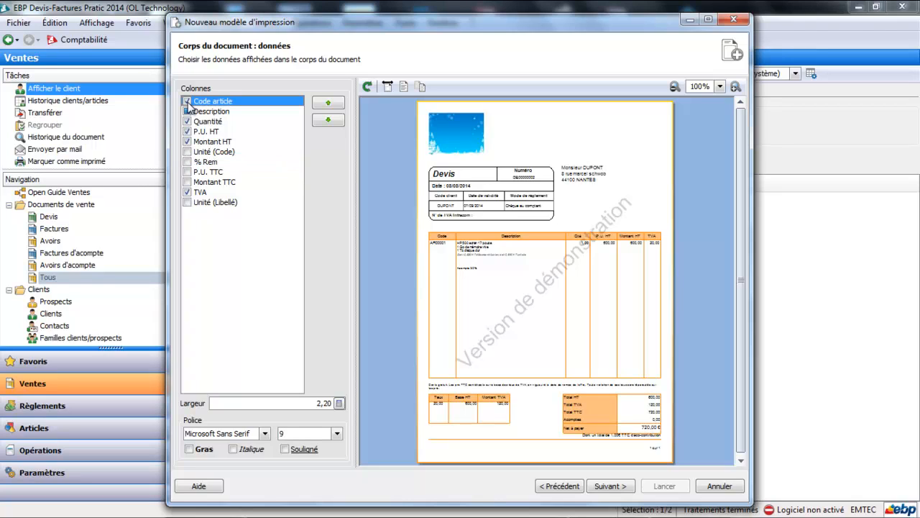
pyautogui.click(188, 102)
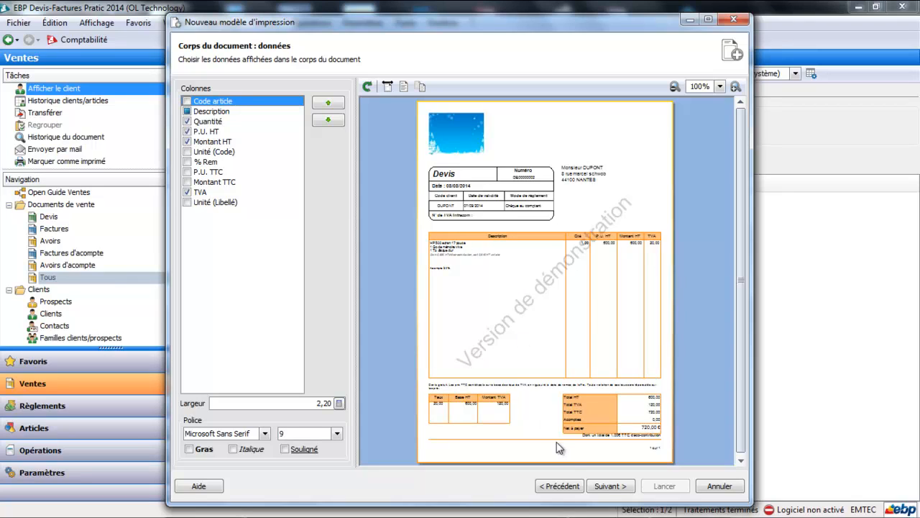
pyautogui.click(621, 489)
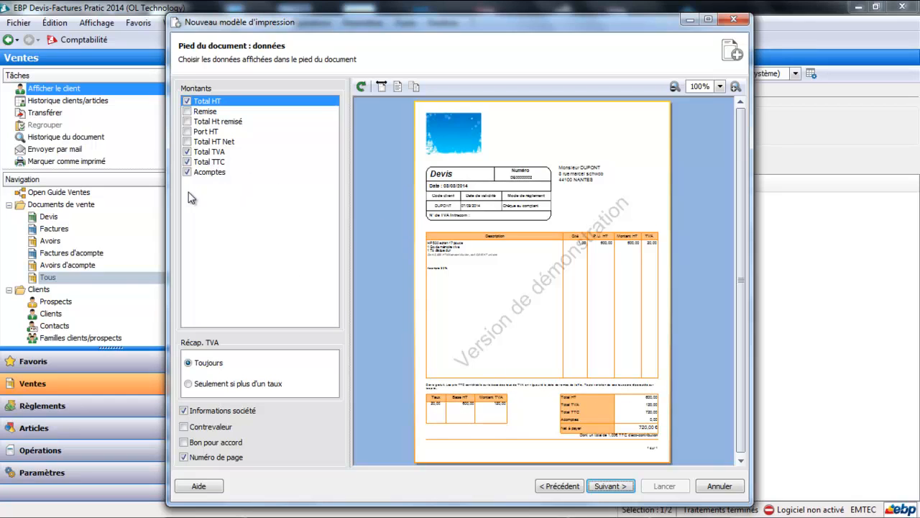
# Hide the Acomptes amount in the document footer, include the Bon pour accord mention and validate the footer data.
pyautogui.click(188, 173)
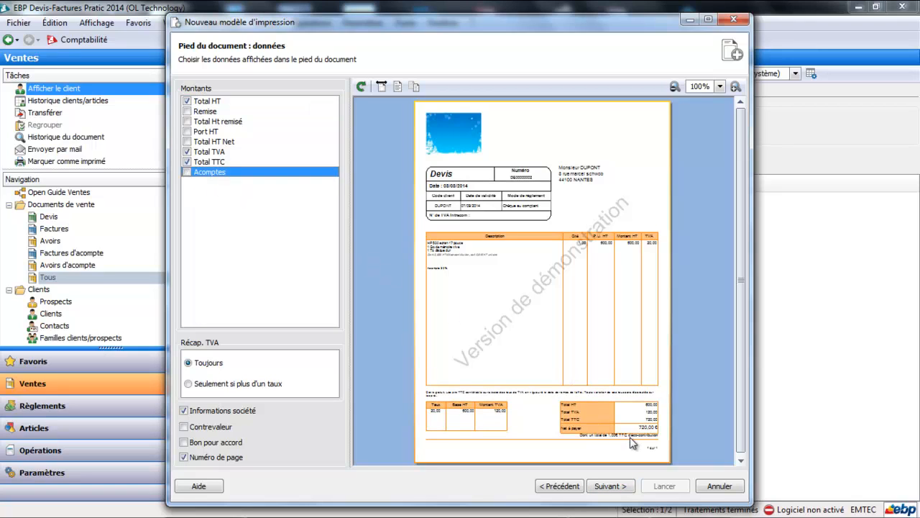
pyautogui.click(185, 442)
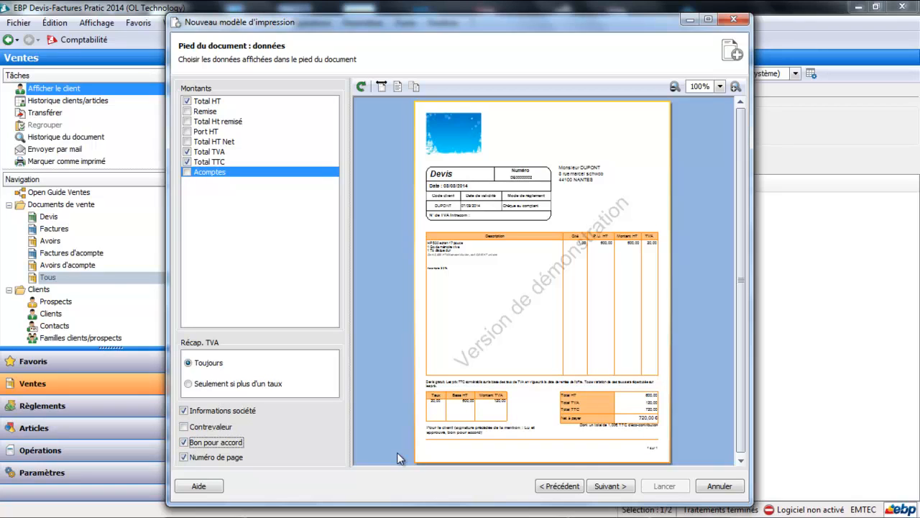
pyautogui.click(622, 487)
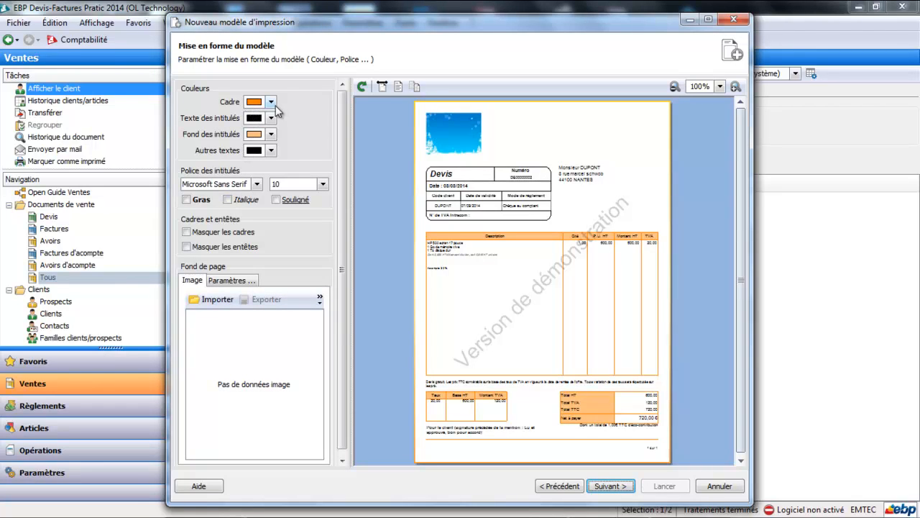
# Set the template's frame colour (Cadre) to blue.
pyautogui.click(271, 102)
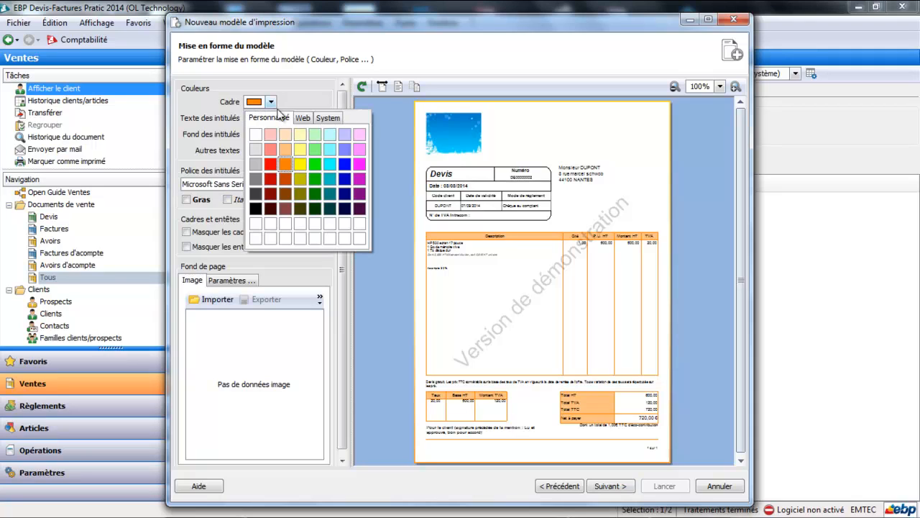
pyautogui.click(345, 167)
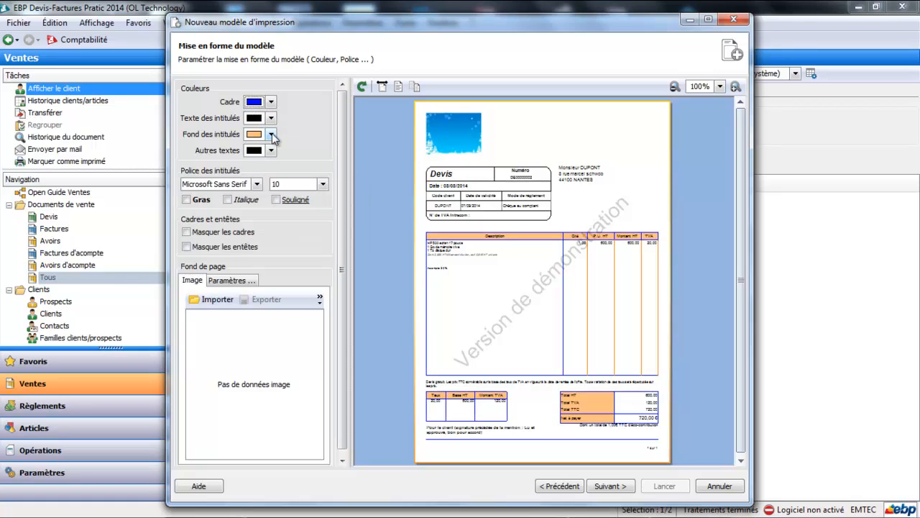
# Set the background colour of the headings (Fond des intitulés) to light yellow and validate the template's formatting.
pyautogui.click(271, 136)
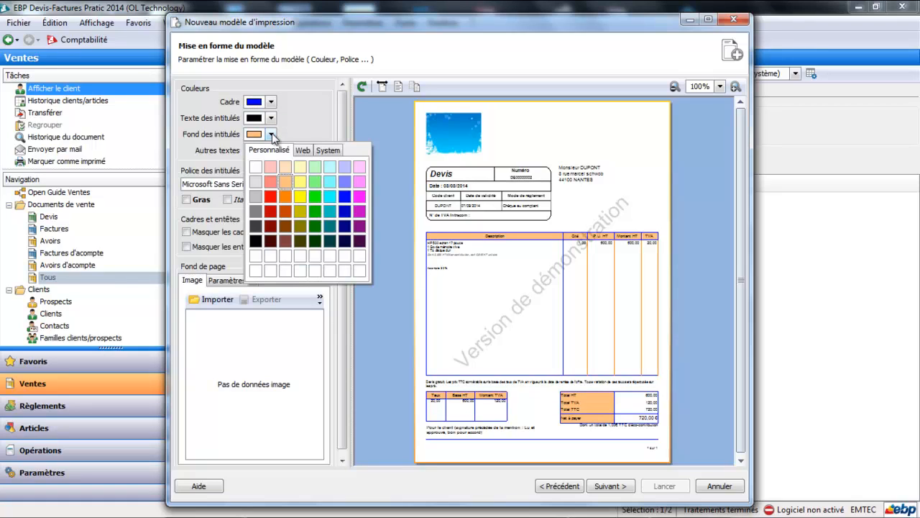
pyautogui.click(300, 167)
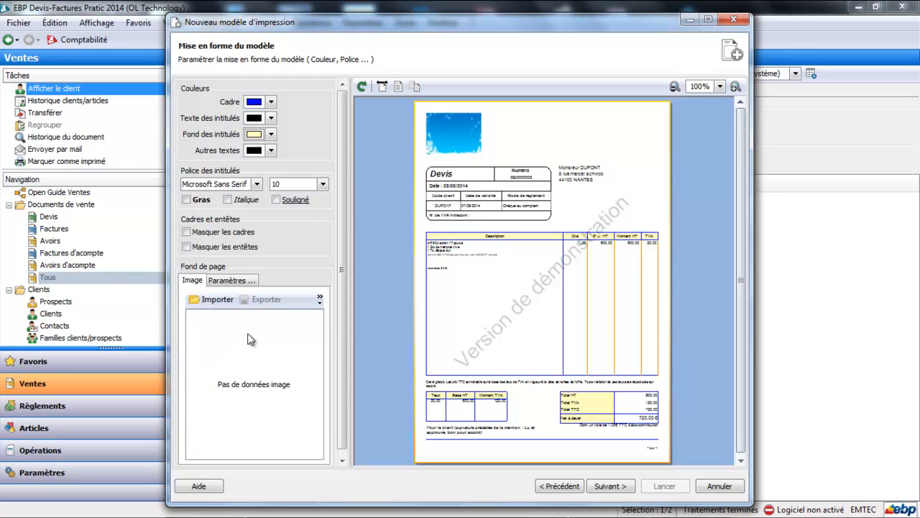
pyautogui.click(610, 487)
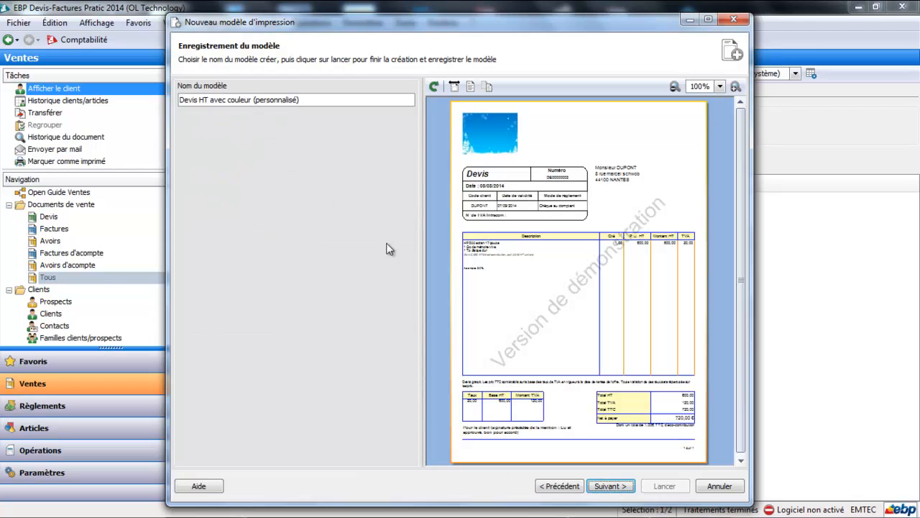
# Name the customised quote template Devis HT EMTEC.
pyautogui.click(251, 100)
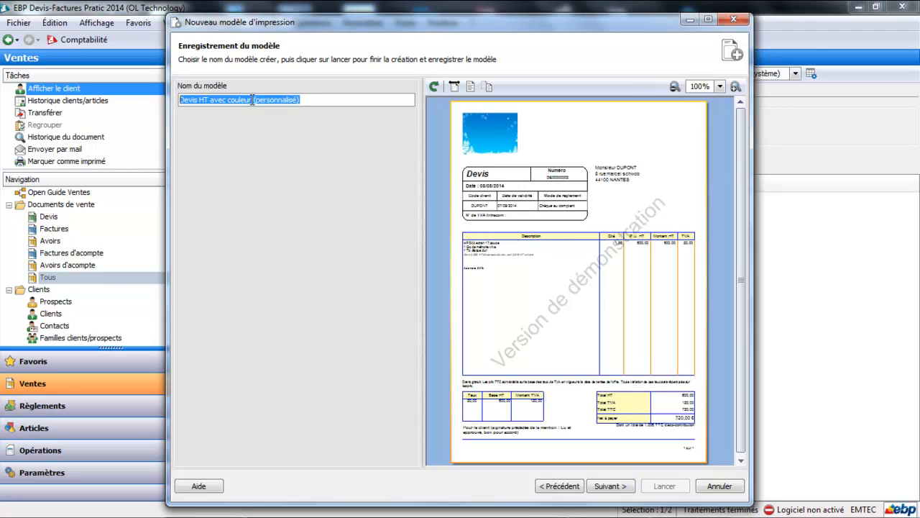
pyautogui.click(251, 100)
pyautogui.press('BackSpace')
pyautogui.press('BackSpace')
pyautogui.press('BackSpace')
pyautogui.press('BackSpace')
pyautogui.press('BackSpace')
pyautogui.press('BackSpace')
pyautogui.press('BackSpace')
pyautogui.press('BackSpace')
pyautogui.press('BackSpace')
pyautogui.press('BackSpace')
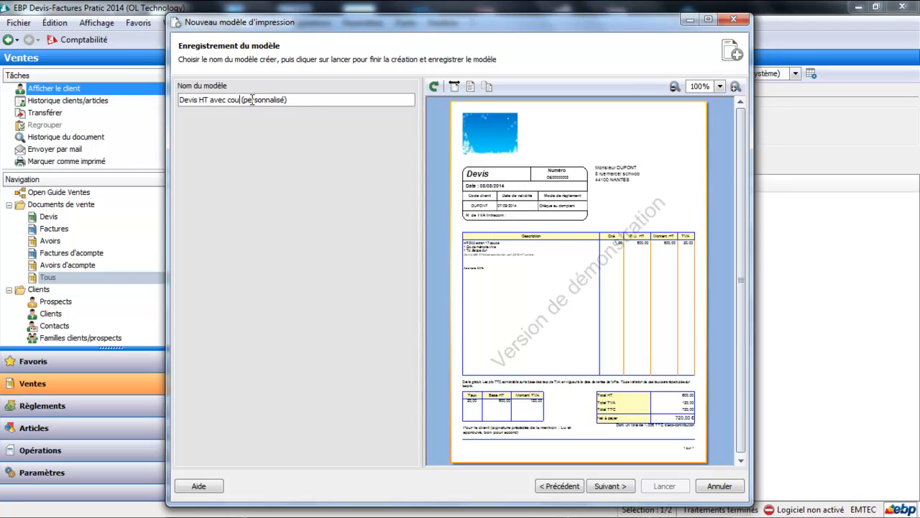
pyautogui.press('BackSpace')
pyautogui.press('BackSpace')
pyautogui.press('Delete')
pyautogui.press('Delete')
pyautogui.press('Delete')
pyautogui.press('Delete')
pyautogui.press('Delete')
pyautogui.press('Delete')
pyautogui.press('Delete')
pyautogui.press('Delete')
pyautogui.press('Delete')
pyautogui.press('Delete')
pyautogui.press('Delete')
pyautogui.press('Delete')
pyautogui.press('Delete')
pyautogui.press('Delete')
pyautogui.press('Delete')
pyautogui.write('EMTEC')
# Validate the name, run the creation of the quote template and close the wizard.
pyautogui.click(611, 487)
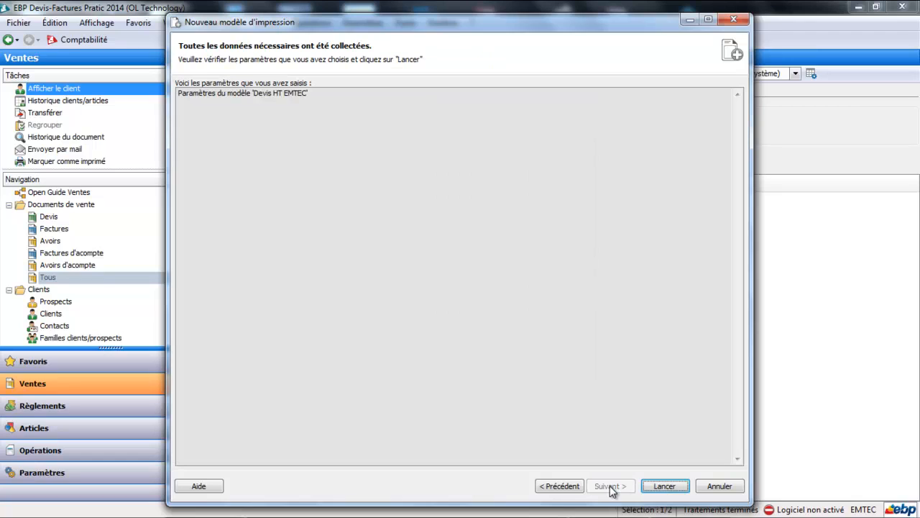
pyautogui.click(668, 488)
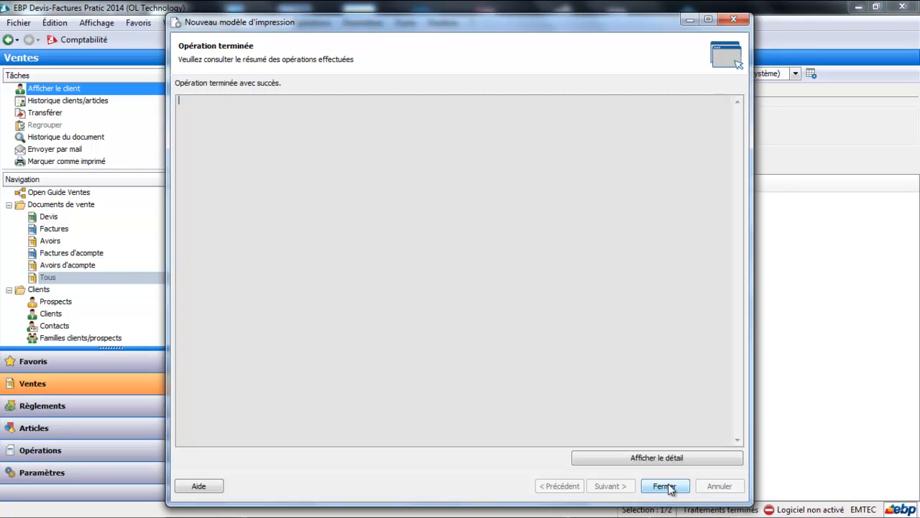
pyautogui.click(664, 486)
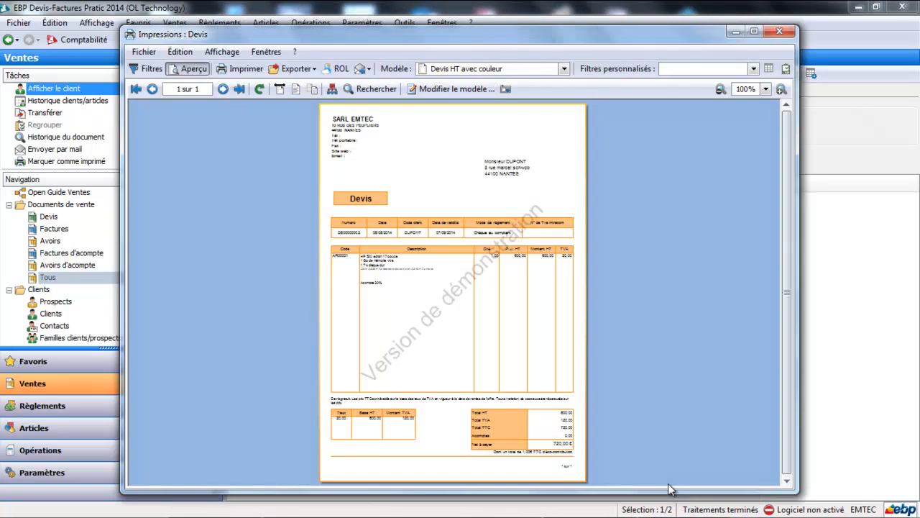
# Preview the quote with the Devis HT EMTEC template and close the print preview.
pyautogui.click(565, 69)
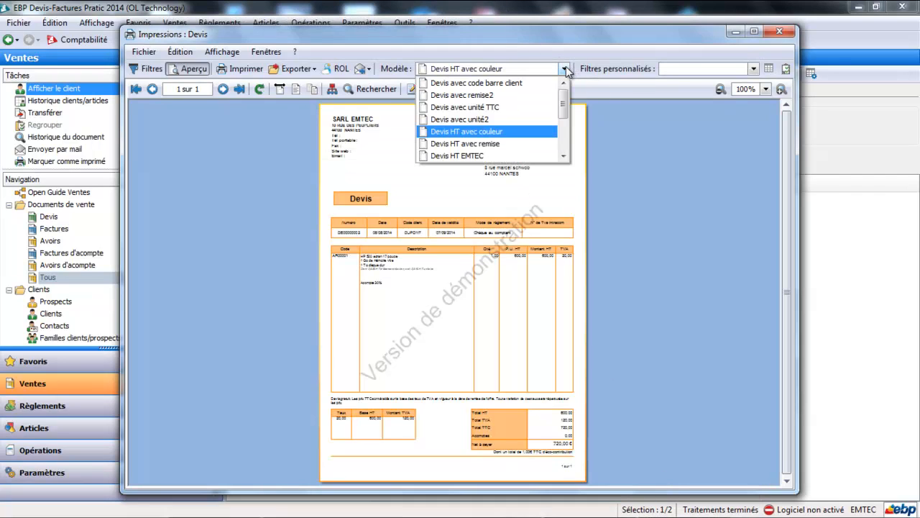
pyautogui.click(466, 156)
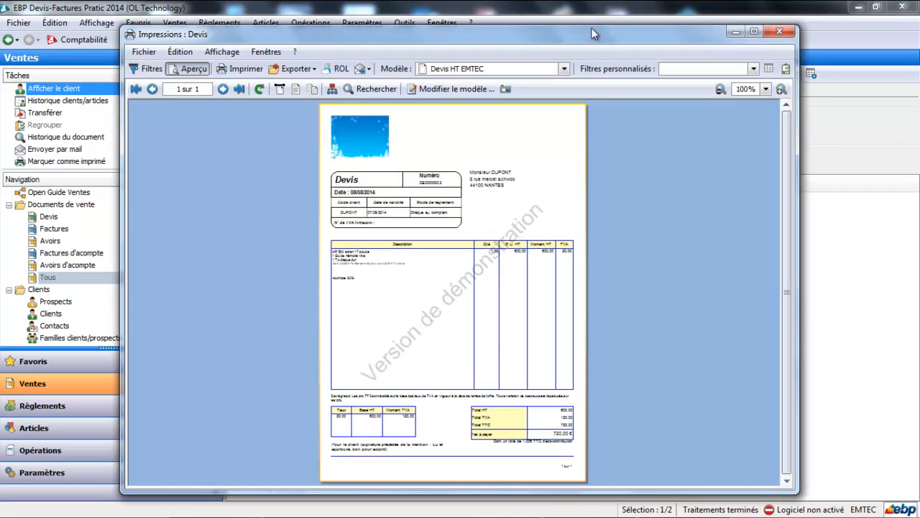
pyautogui.click(780, 31)
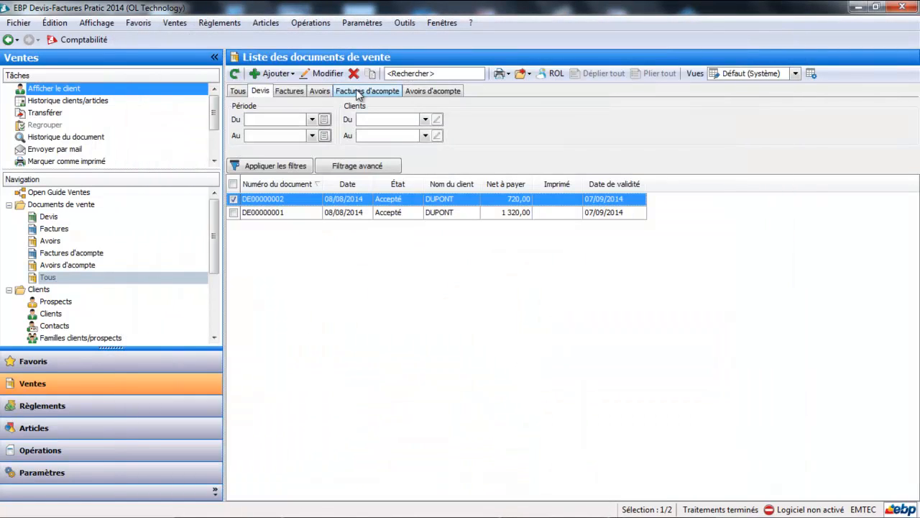
# Open the first invoice in the invoices list and show its print preview.
pyautogui.click(291, 93)
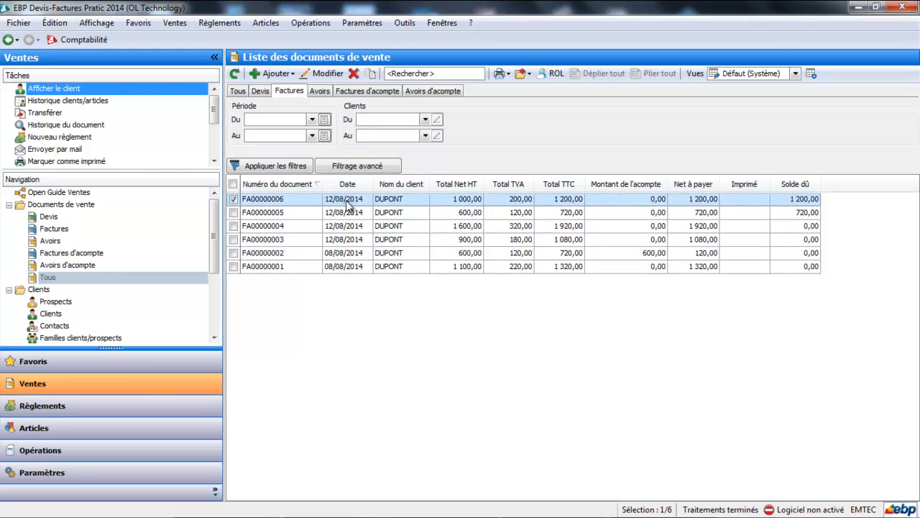
pyautogui.doubleClick(346, 200)
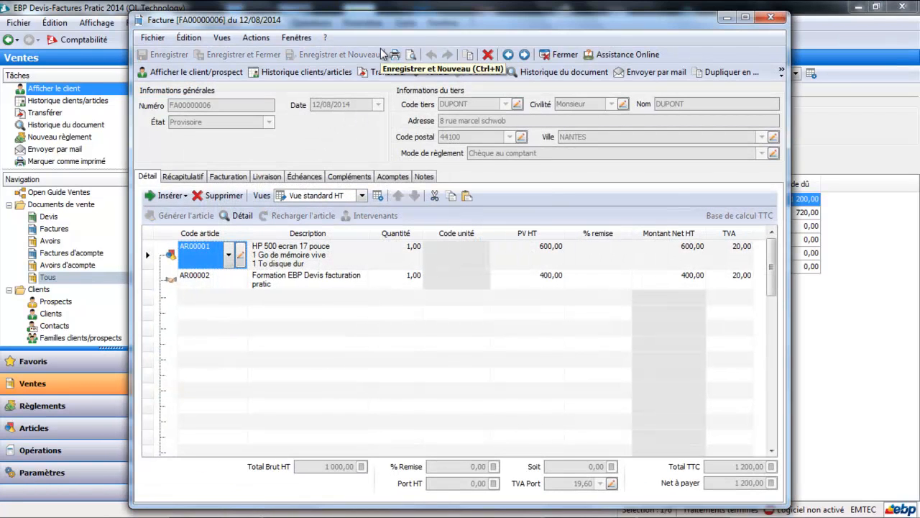
pyautogui.click(411, 55)
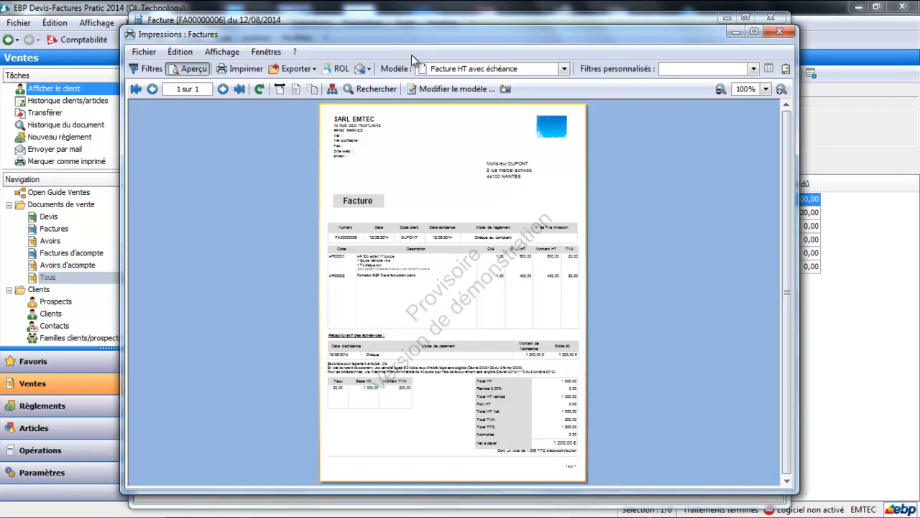
# Apply the Facture HT simple template to the invoice preview and start modifying that template.
pyautogui.click(565, 69)
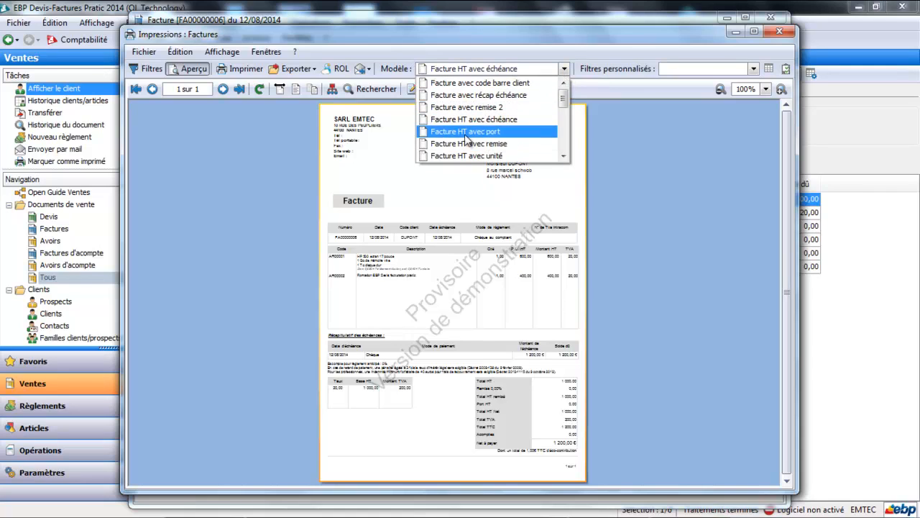
pyautogui.scroll(-3, 566, 98)
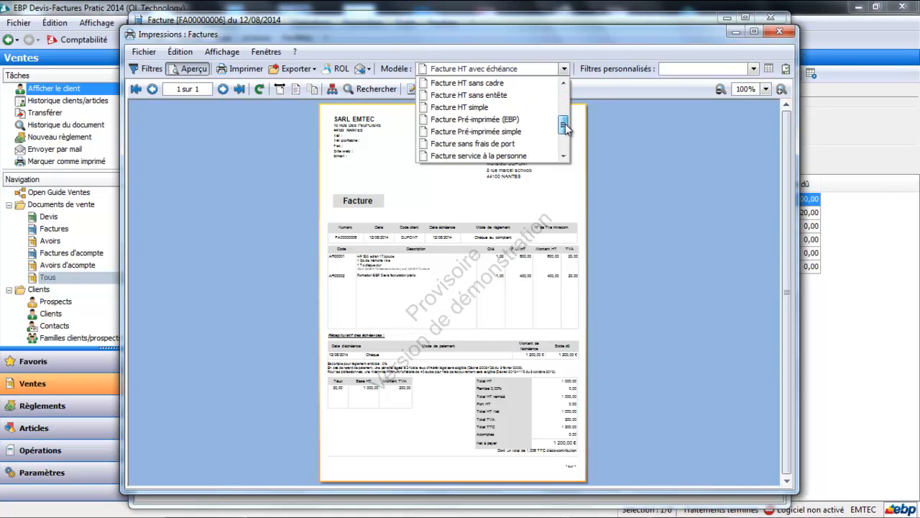
pyautogui.click(468, 108)
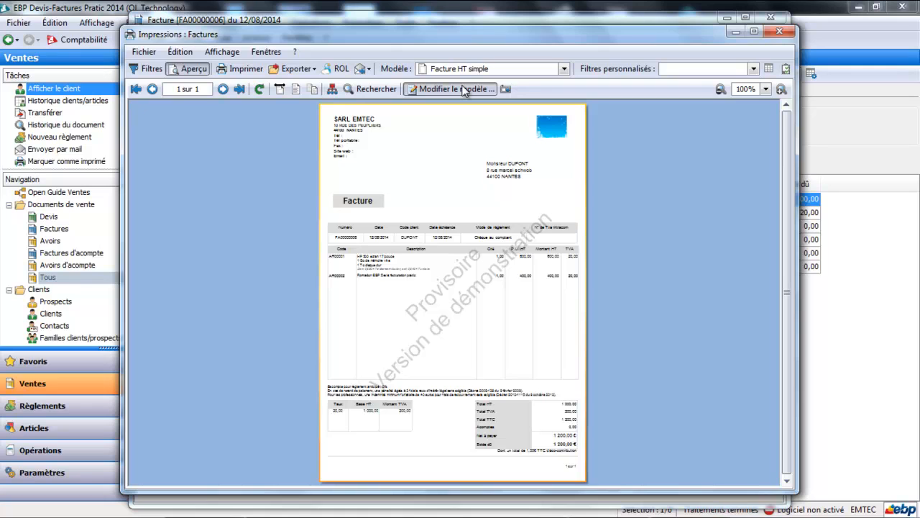
pyautogui.click(463, 89)
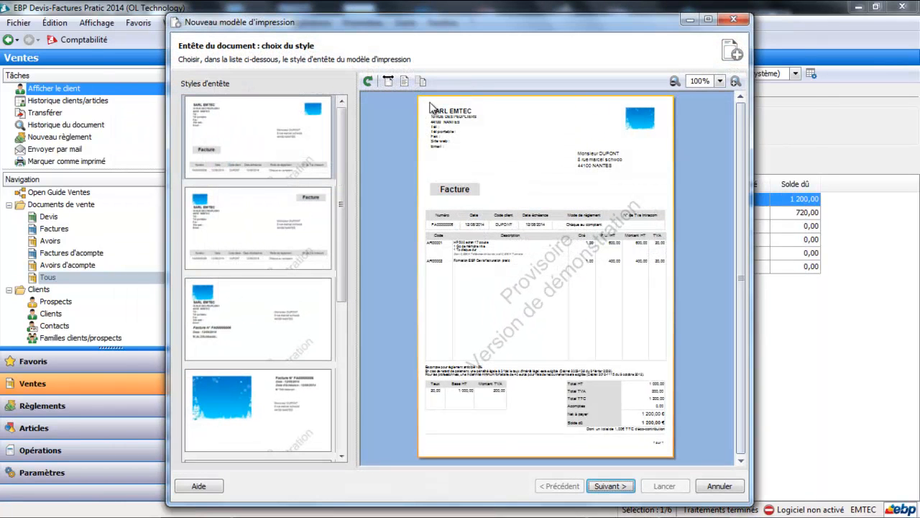